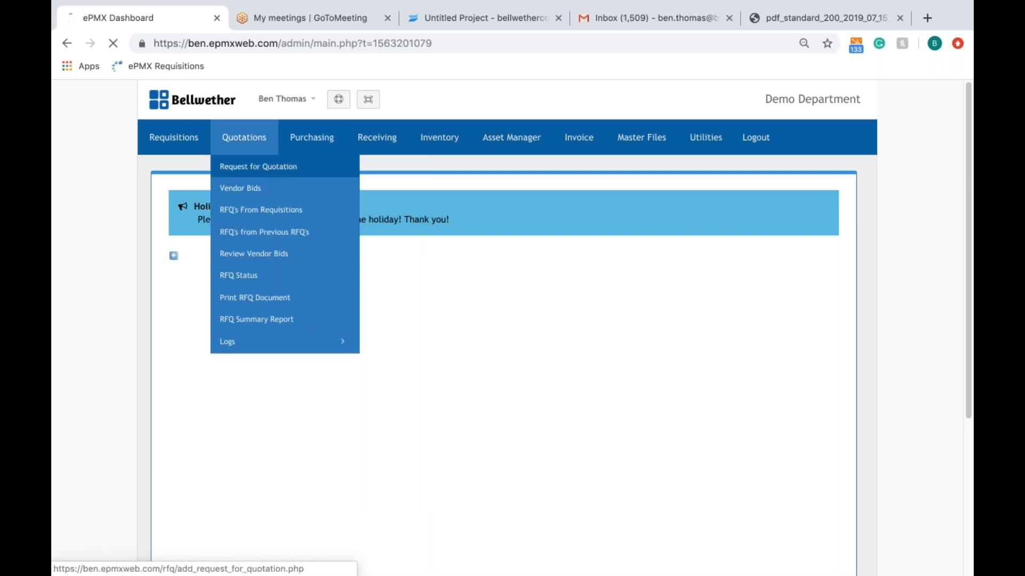
- Start a new request for quotation with reply date 07-22-2019 and required delivery date 07-29-2019
click(267, 168)
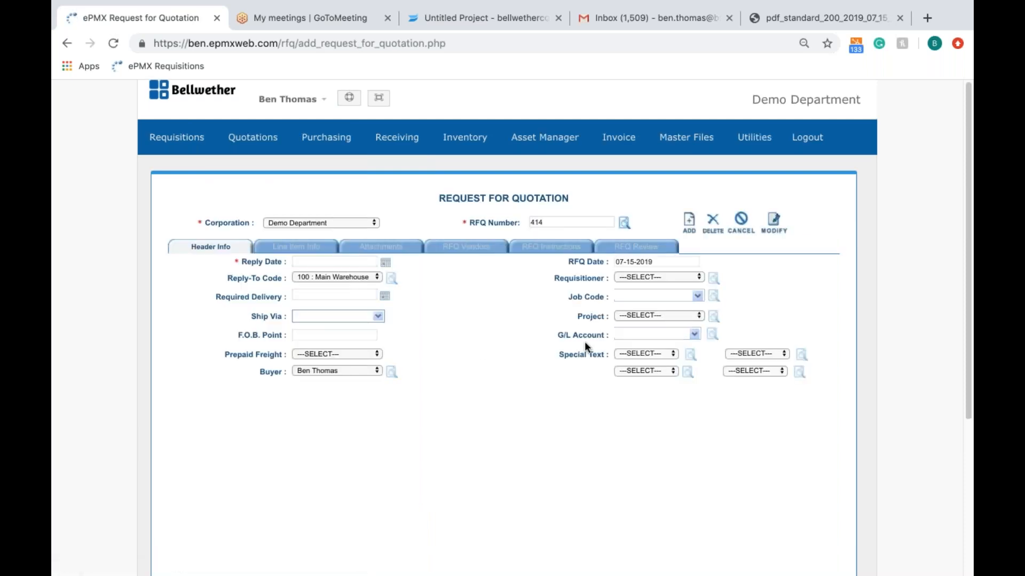
click(689, 223)
click(385, 264)
click(216, 325)
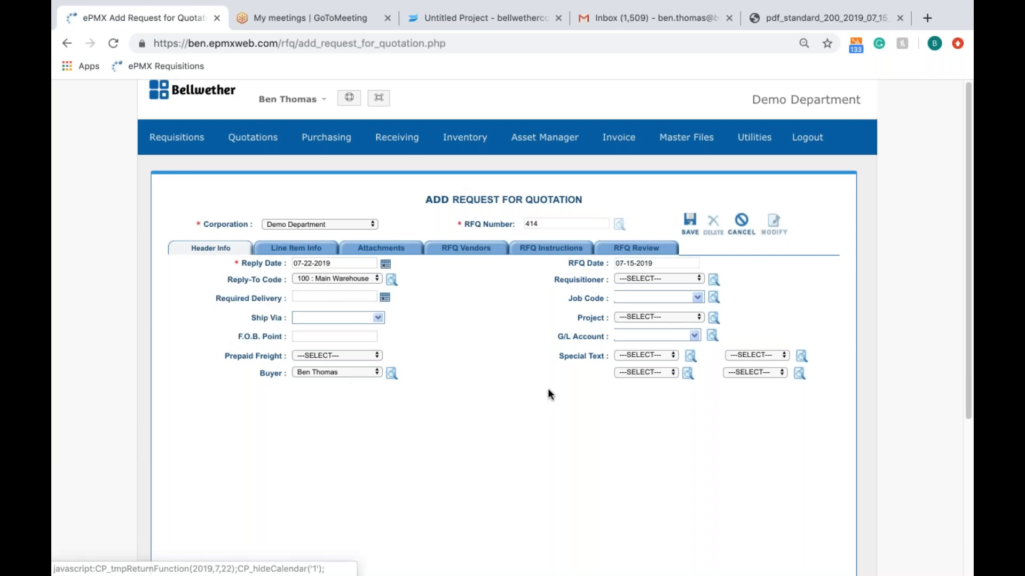
click(385, 298)
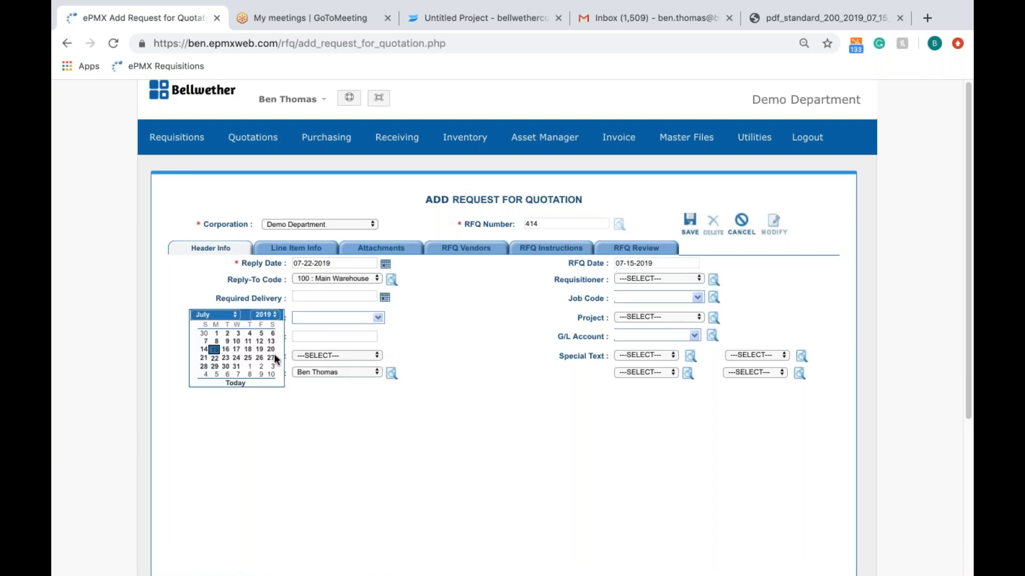
click(214, 367)
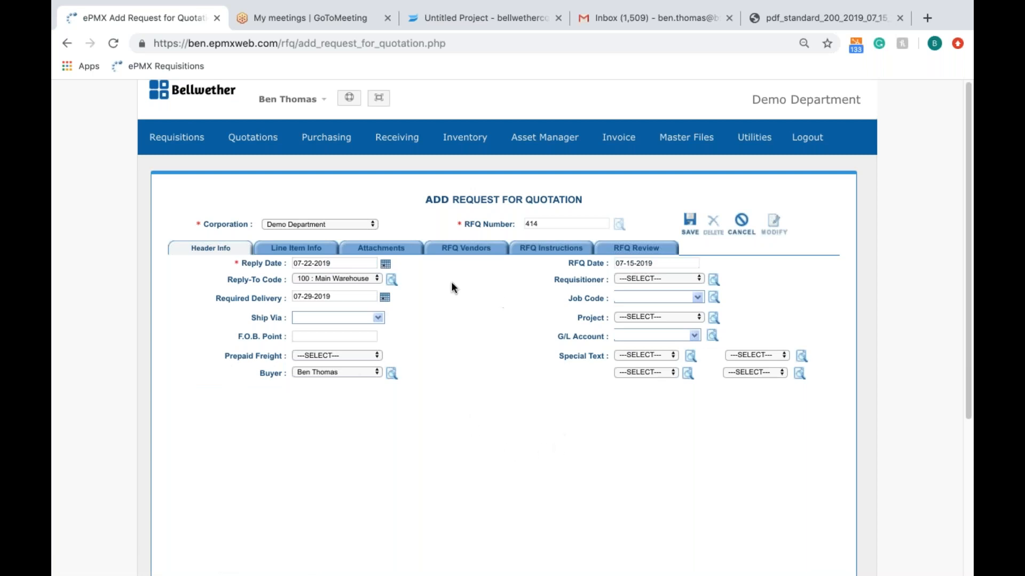
- Enter Rubber Gloves as the first line item, with quantity 30 and unit of measure CS
click(296, 249)
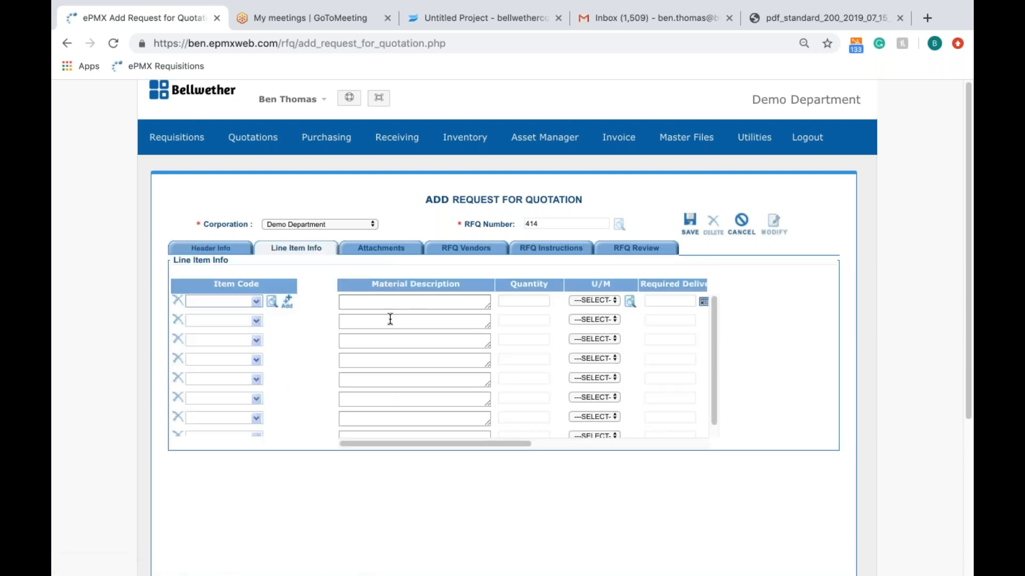
click(395, 300)
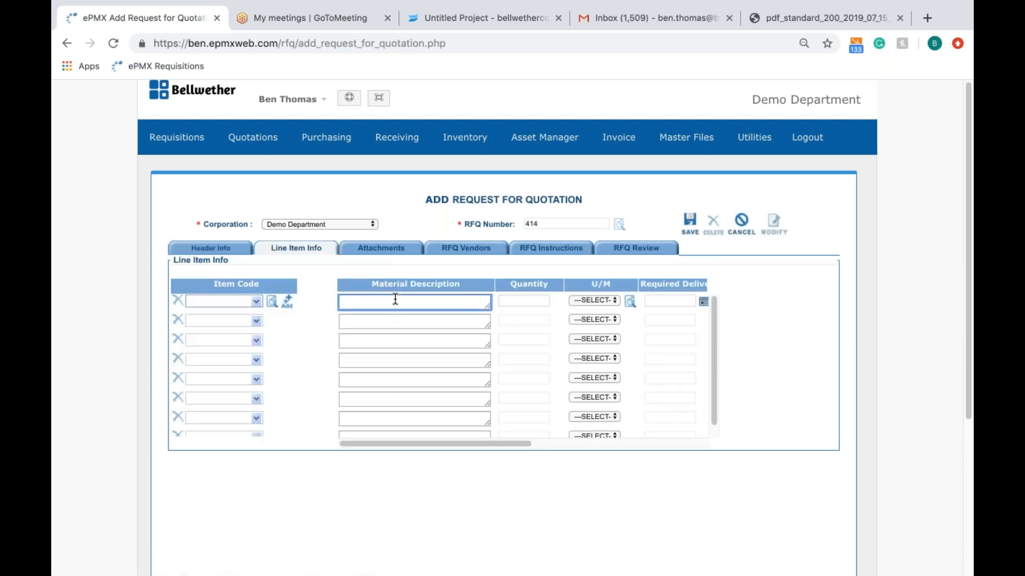
text(Rubber Gloves)
key(Tab)
text(30)
key(Tab)
key(c)
key(Tab)
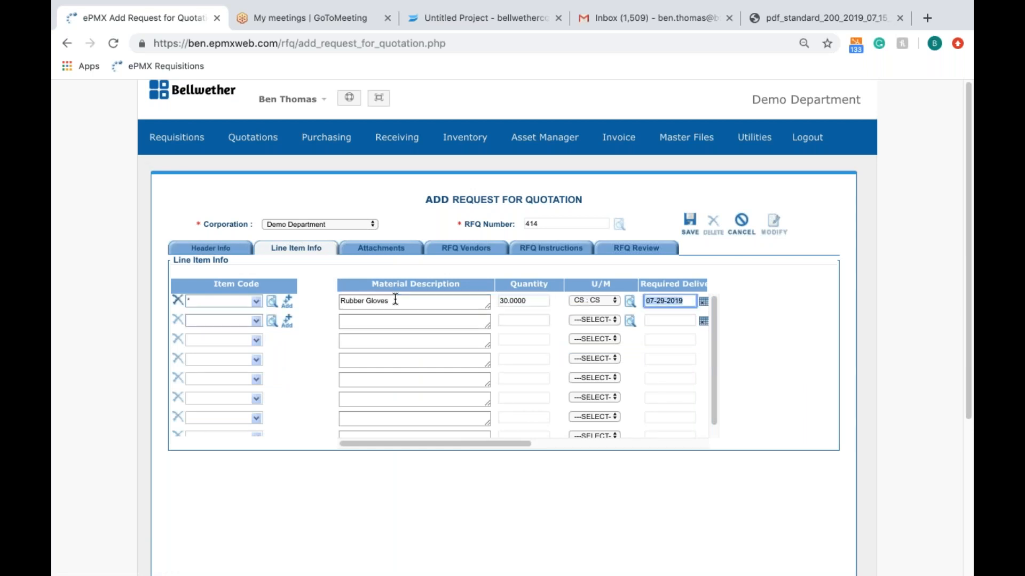
- Search item codes under the Office Supplies commodity and add Paper - Case - 8.5x11 - 20 lb as the second line item
click(272, 325)
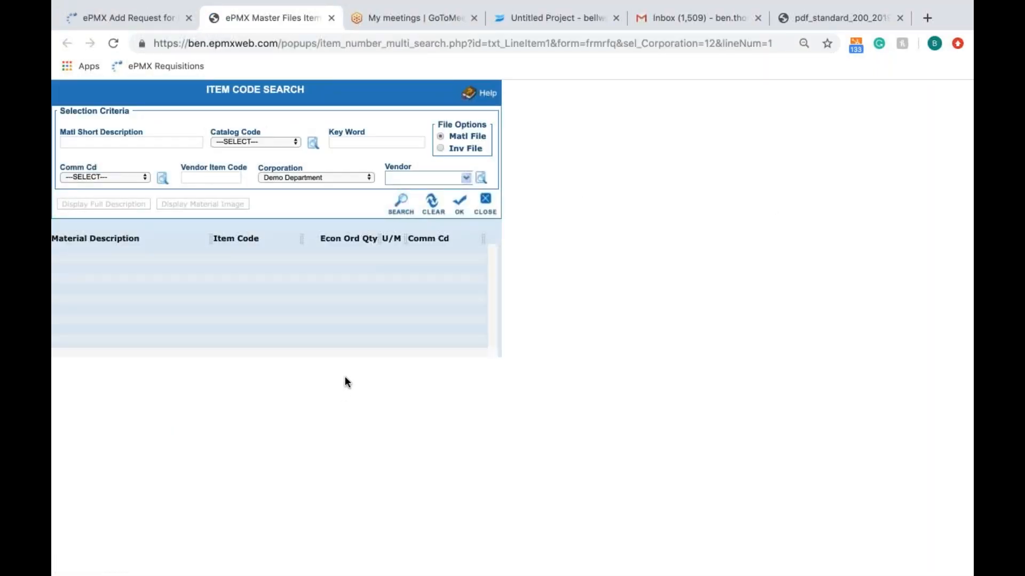
click(99, 177)
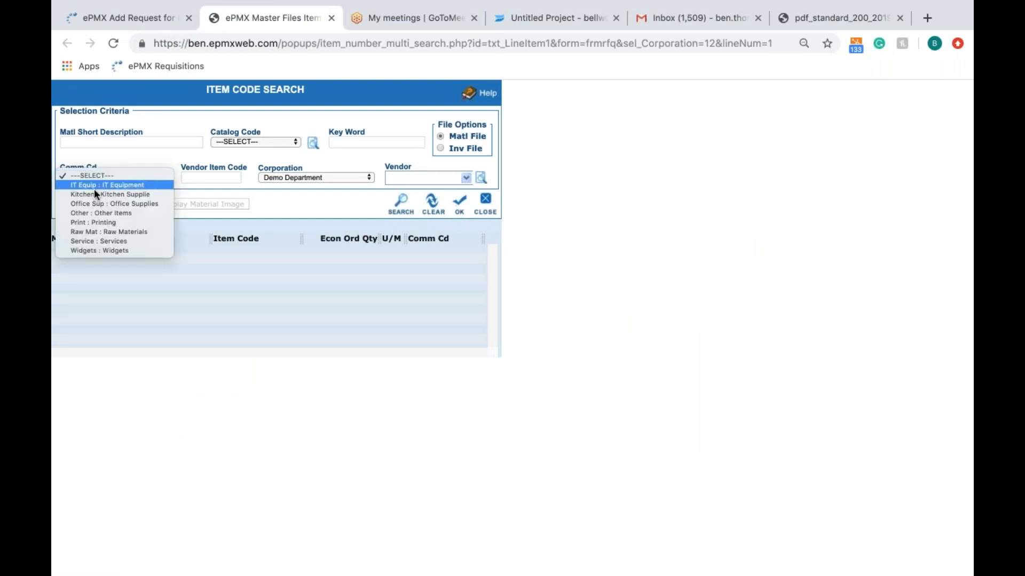
click(100, 204)
click(401, 205)
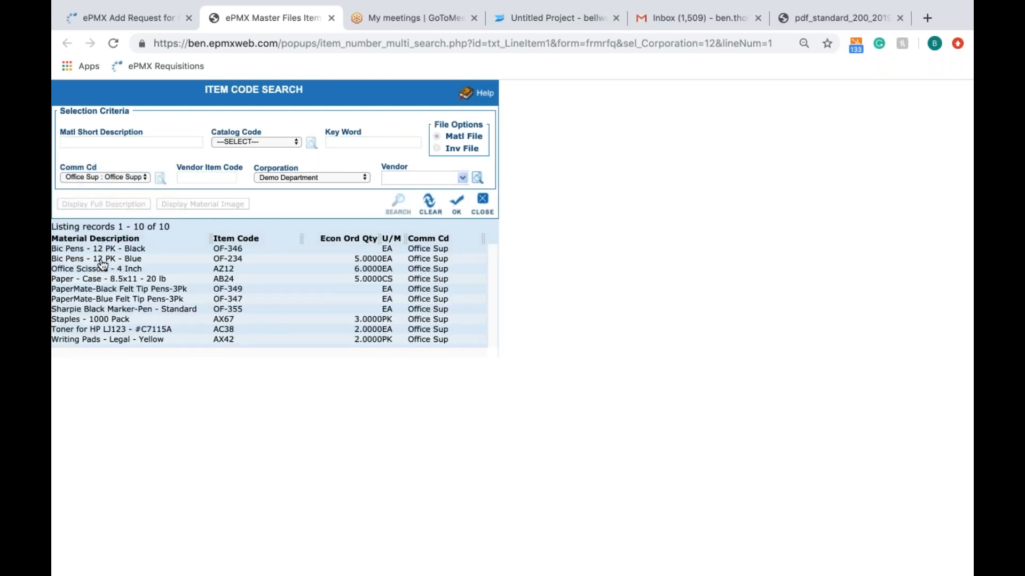
click(105, 279)
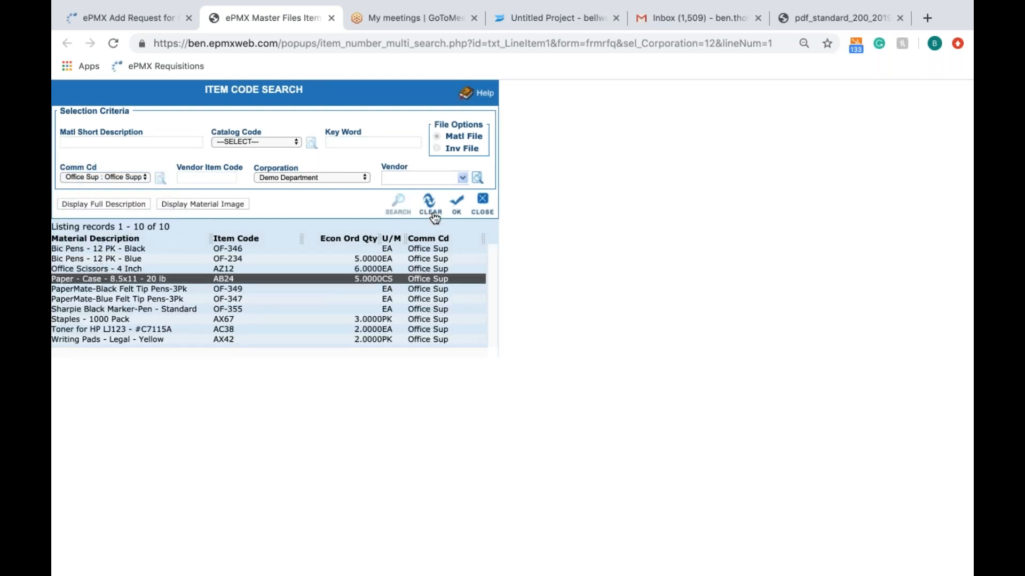
click(457, 209)
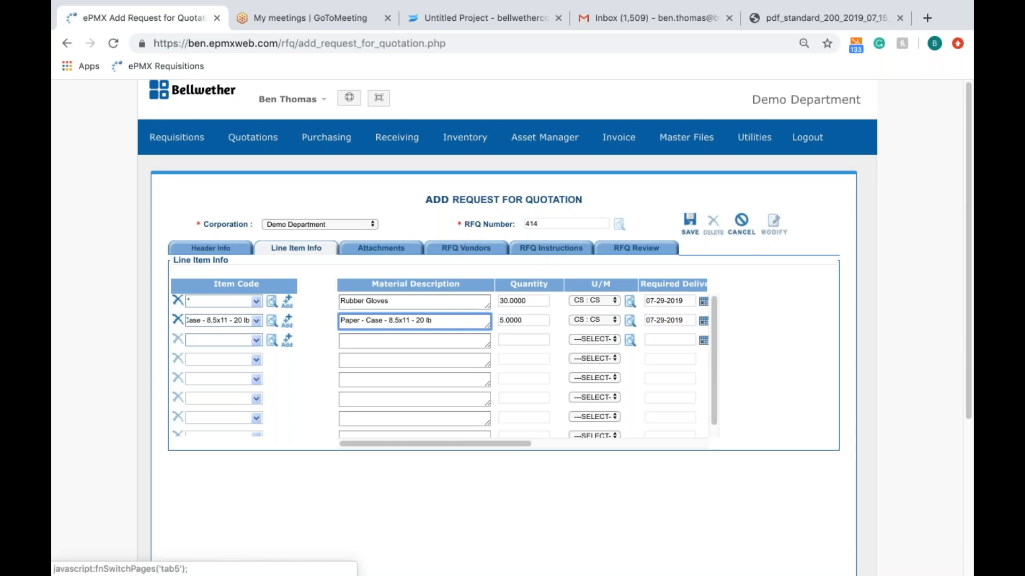
- Add CDW and STA : Staples to the vendor list of the request for quotation
click(463, 249)
click(291, 276)
scroll(268, 319, down, 3)
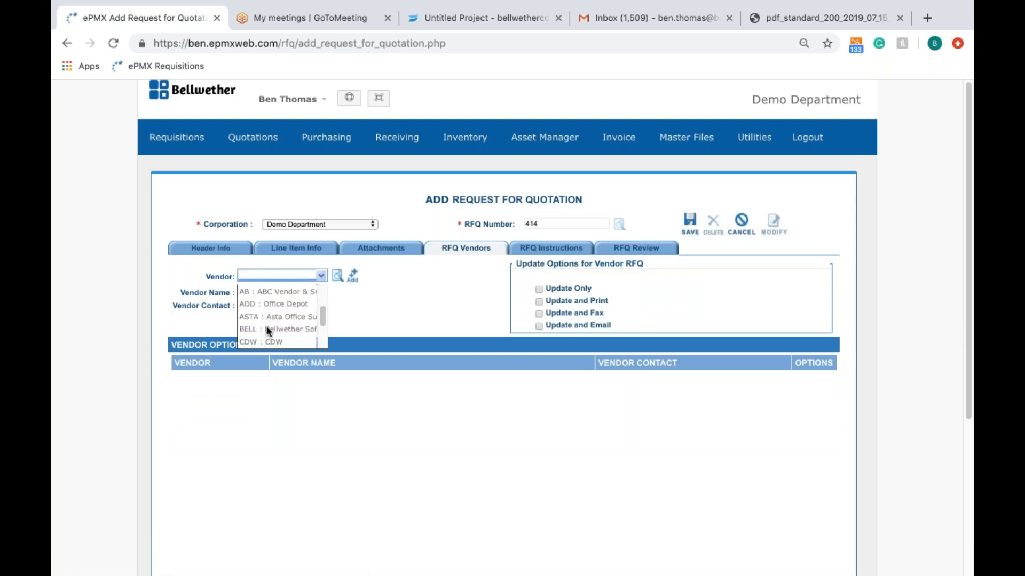
click(267, 342)
click(283, 319)
click(297, 277)
scroll(284, 320, down, 3)
click(281, 293)
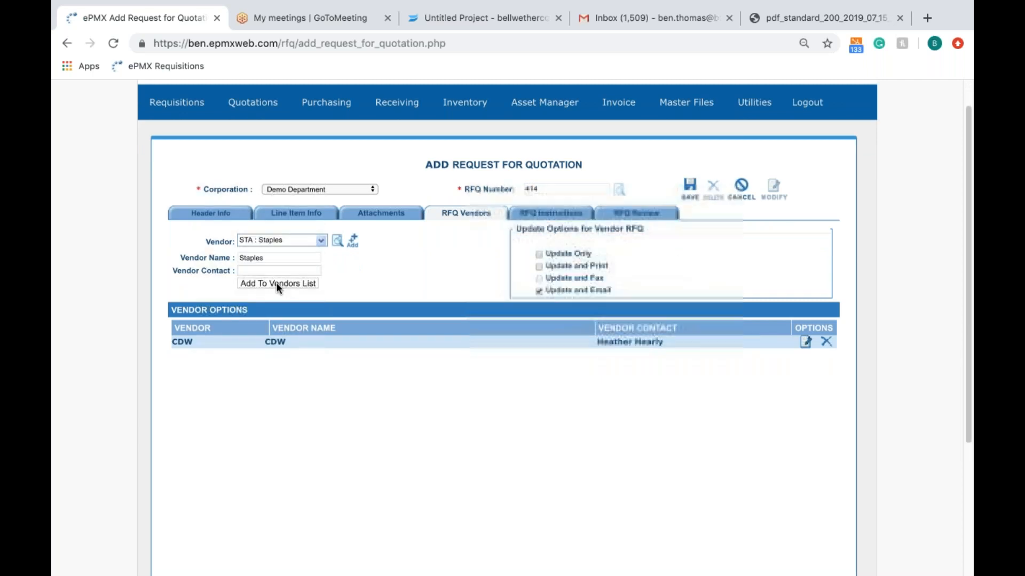
click(277, 283)
- Add OM : OfficeMax to the vendor list of the request for quotation
click(297, 240)
scroll(288, 287, down, 3)
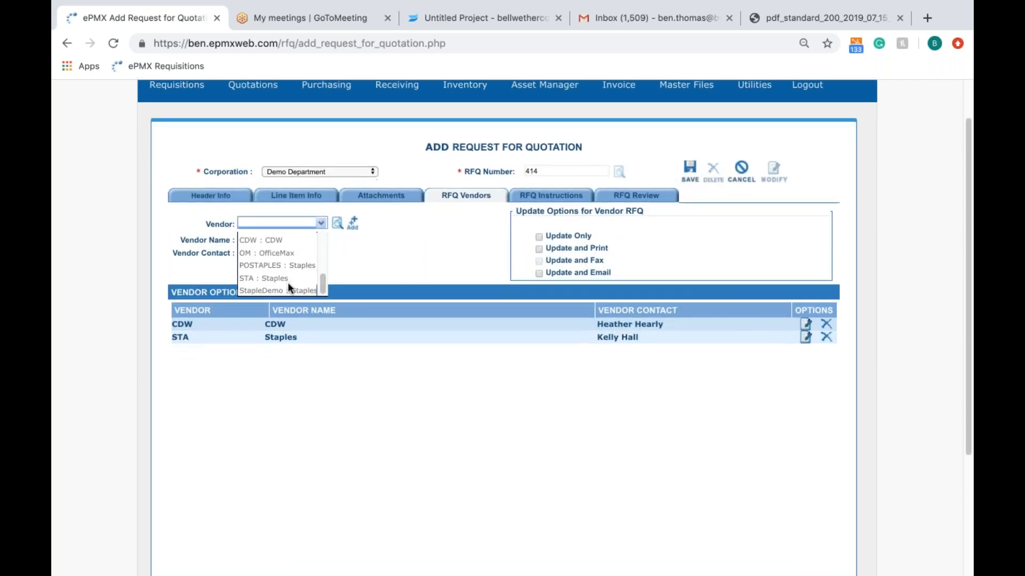
scroll(287, 281, up, 1)
click(282, 263)
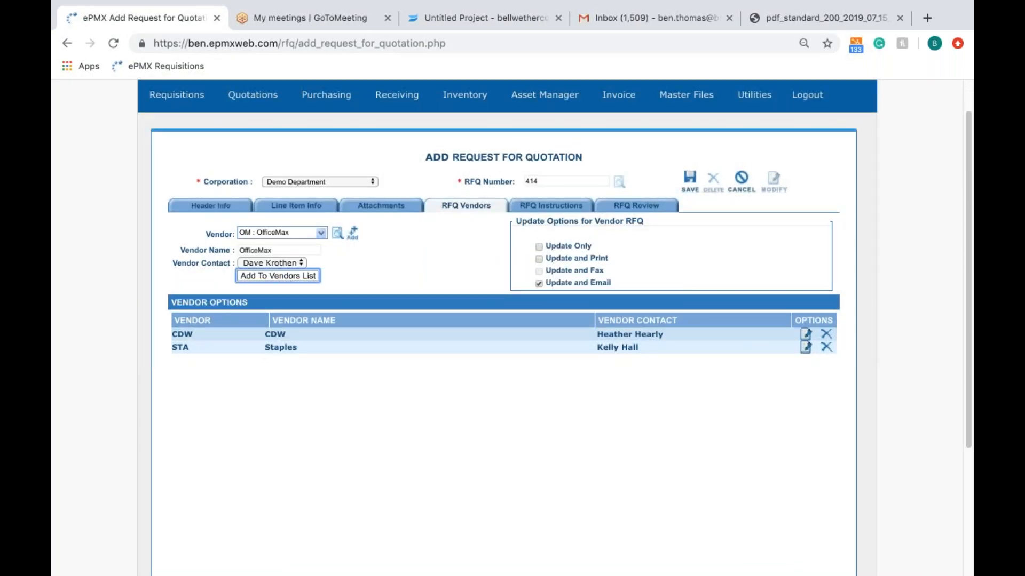
click(283, 275)
click(282, 232)
click(277, 264)
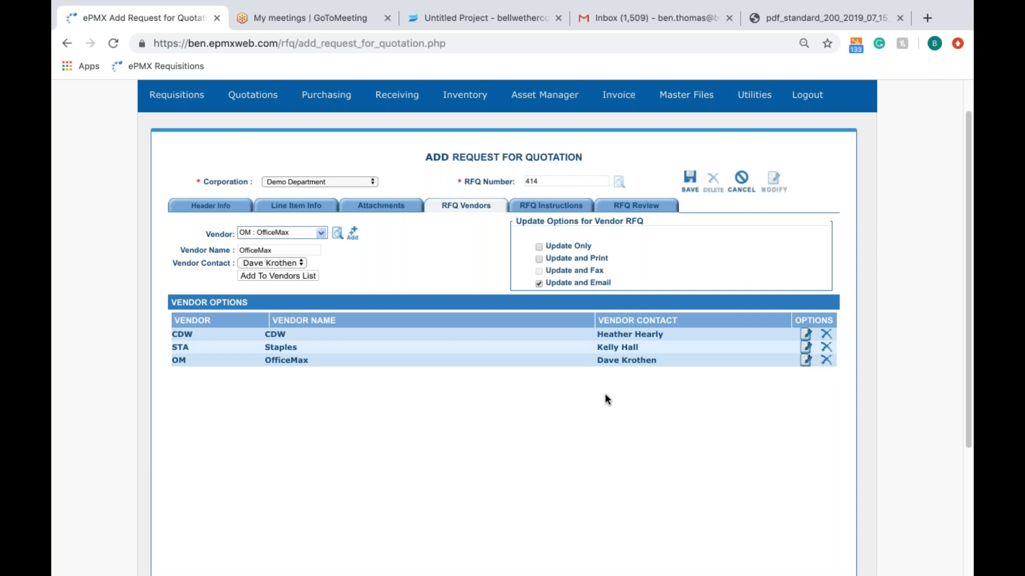
- Save the request for quotation with the plain Save update option, without emailing it
click(689, 184)
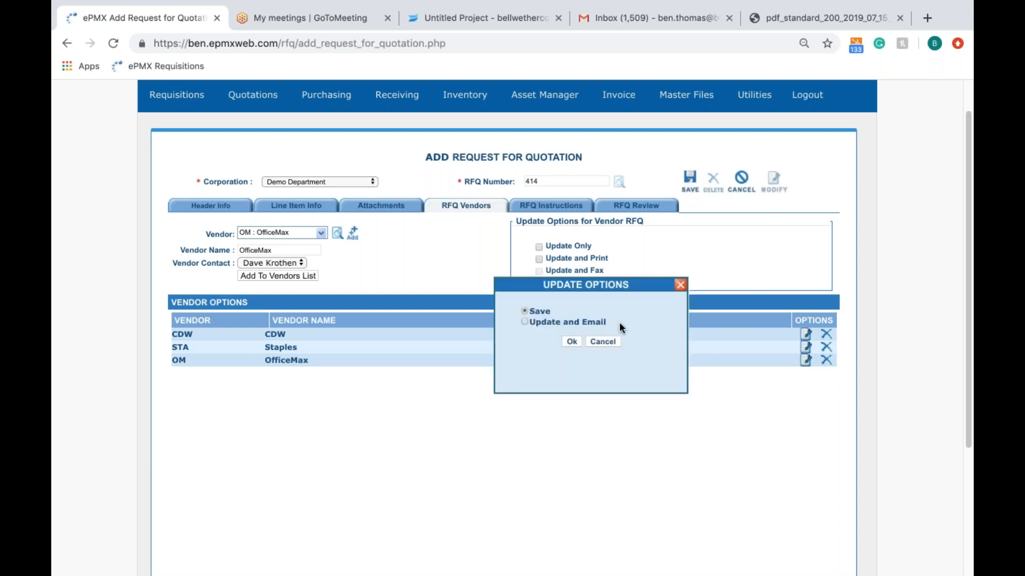
click(581, 342)
click(628, 140)
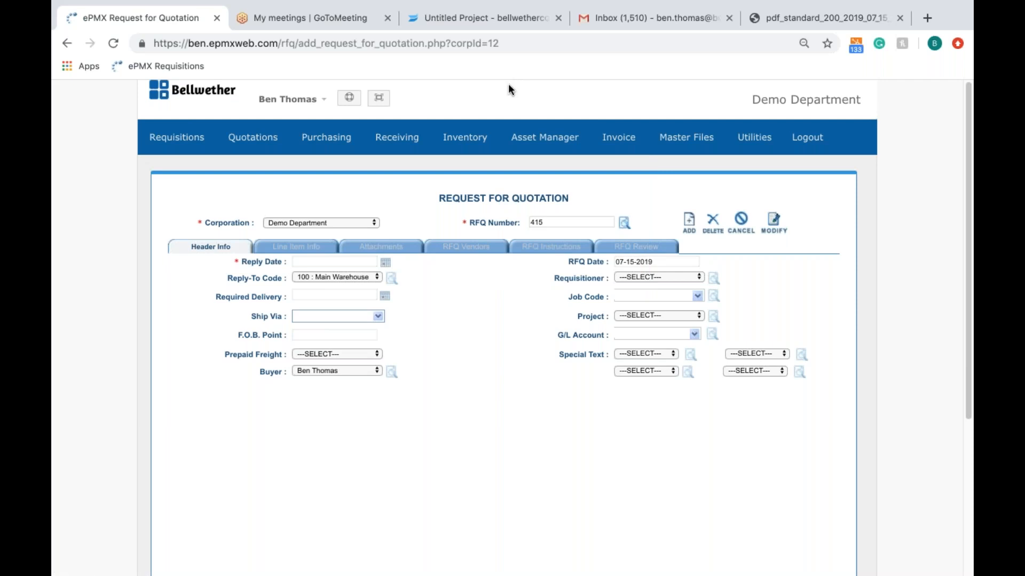
- Start a new vendor bid for RFQ 414 with CDW as the vendor
mouse_move(253, 137)
click(348, 198)
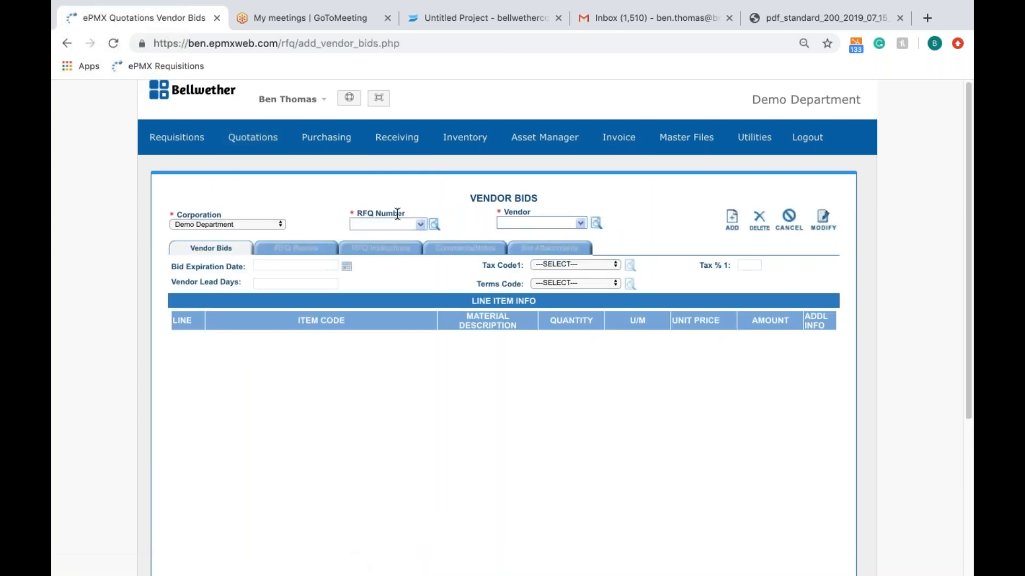
click(386, 225)
text(414)
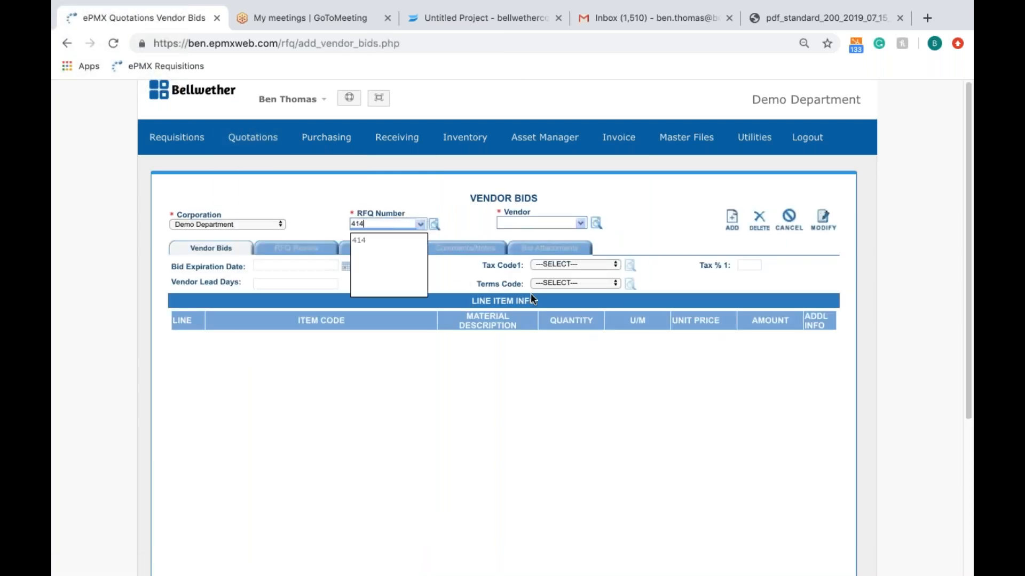
key(Return)
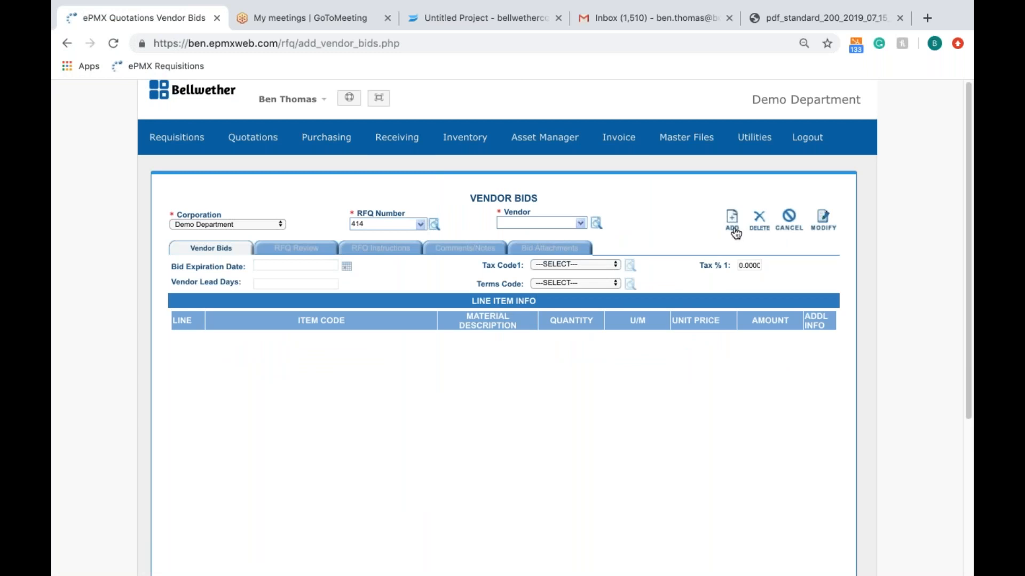
click(733, 220)
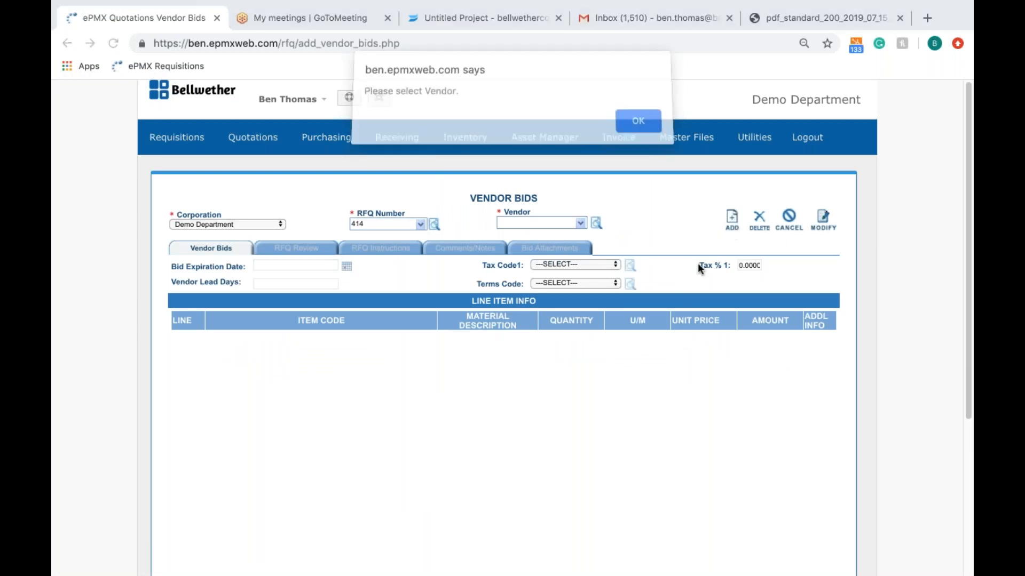
click(636, 130)
click(576, 226)
click(532, 239)
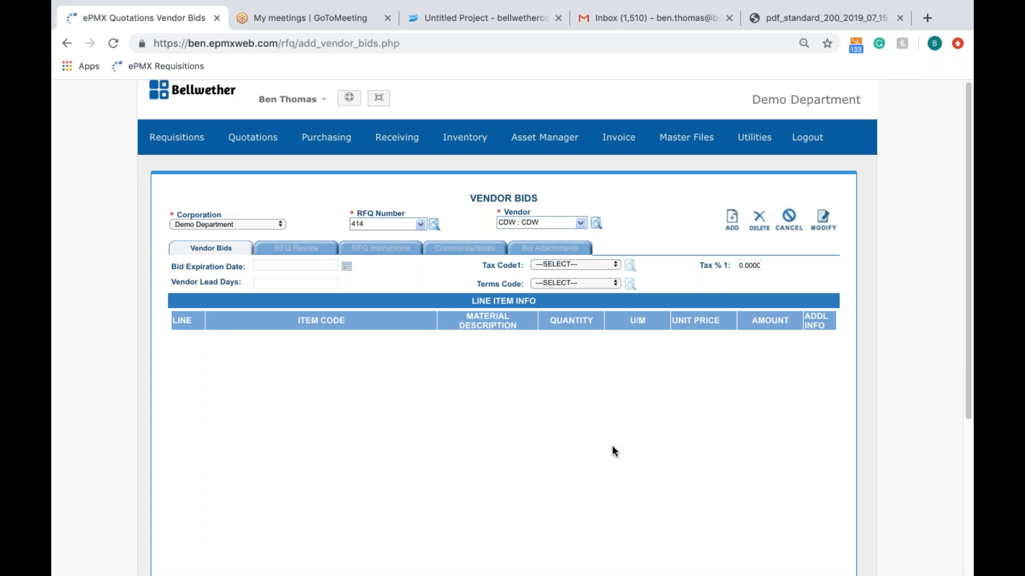
click(729, 222)
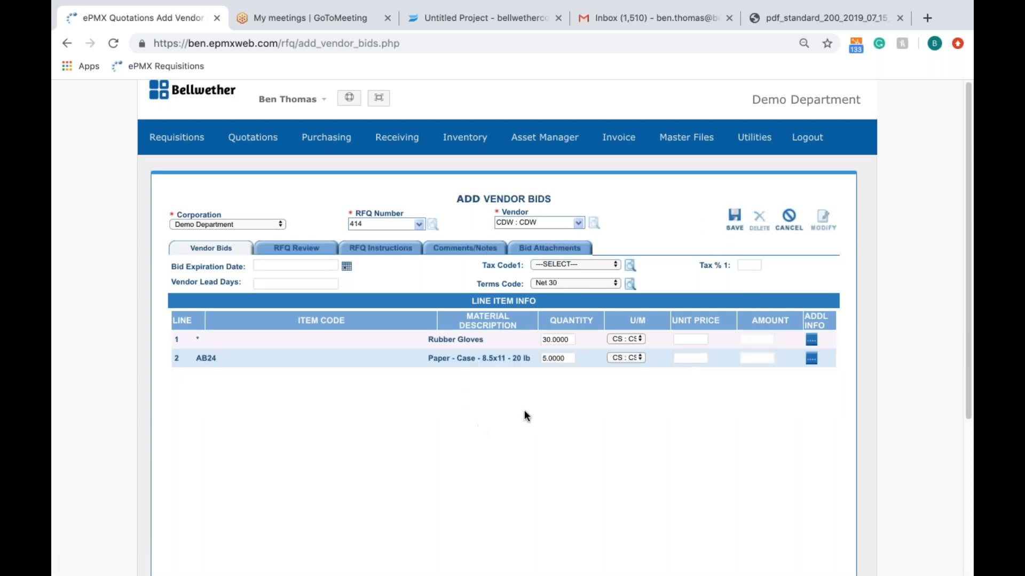
- Set the bid's unit prices to 29.99 for Rubber Gloves and 24.99 for the paper case
click(687, 340)
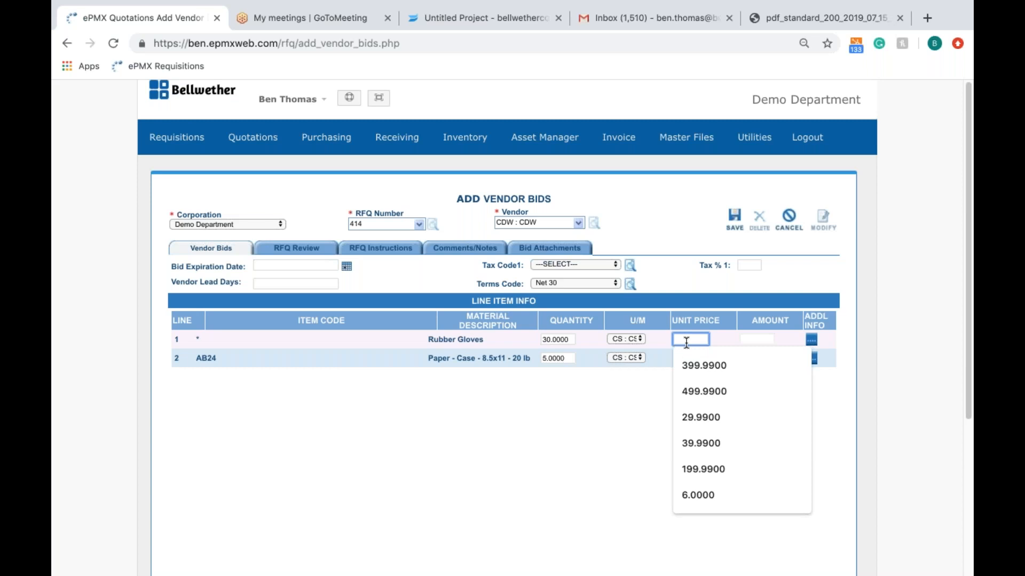
text(29.99)
key(Tab)
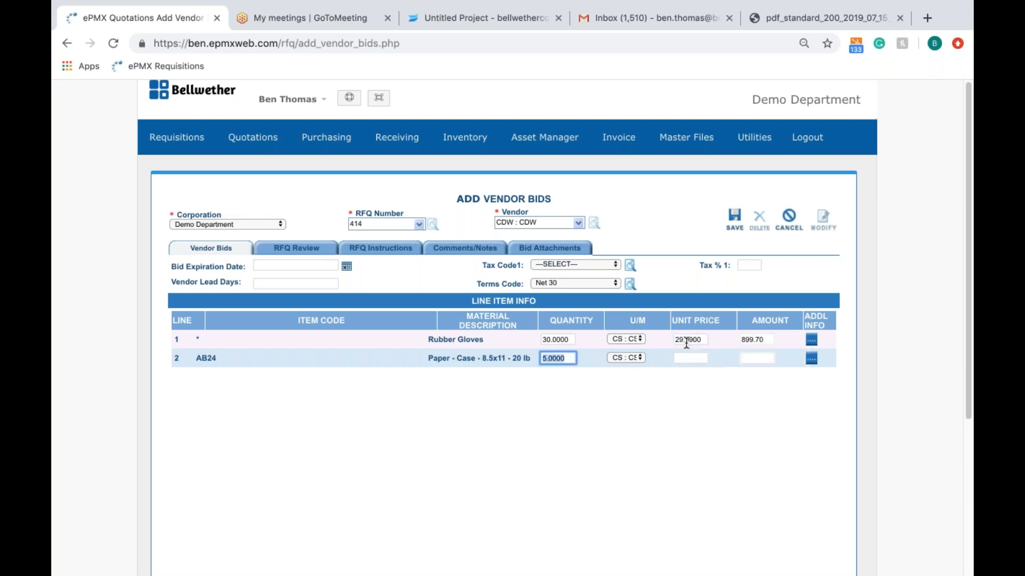
click(686, 357)
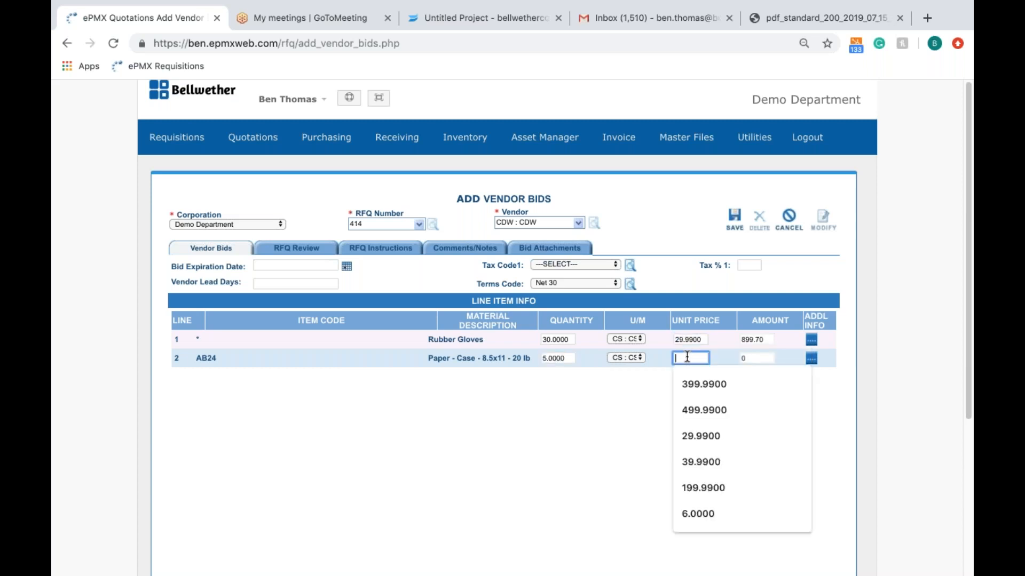
text(24.99)
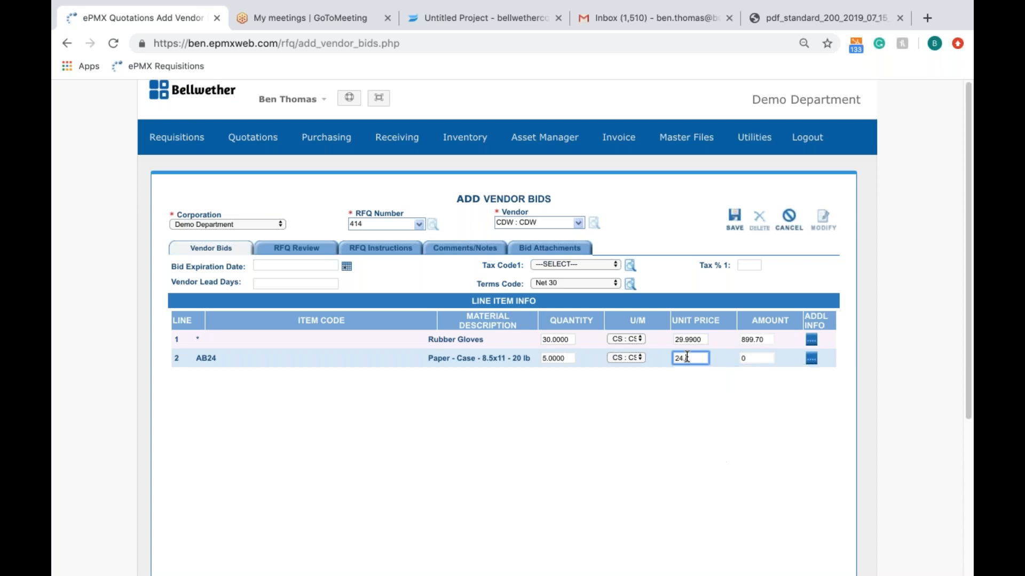
key(Tab)
scroll(664, 354, down, 5)
scroll(664, 354, up, 5)
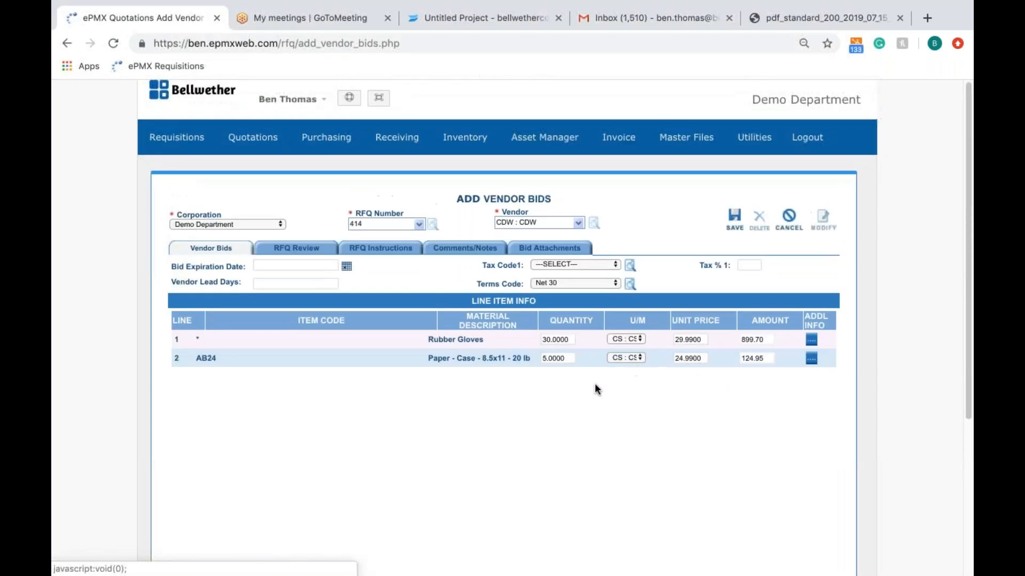
- Accept the Rubber Gloves additional line info with its fields blank and save the CDW bid
click(812, 341)
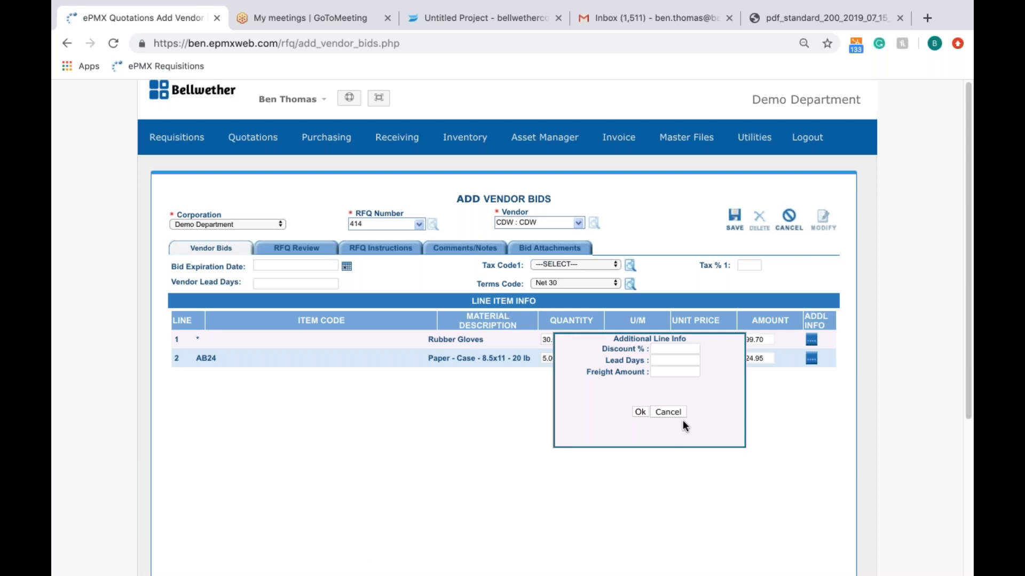
click(641, 412)
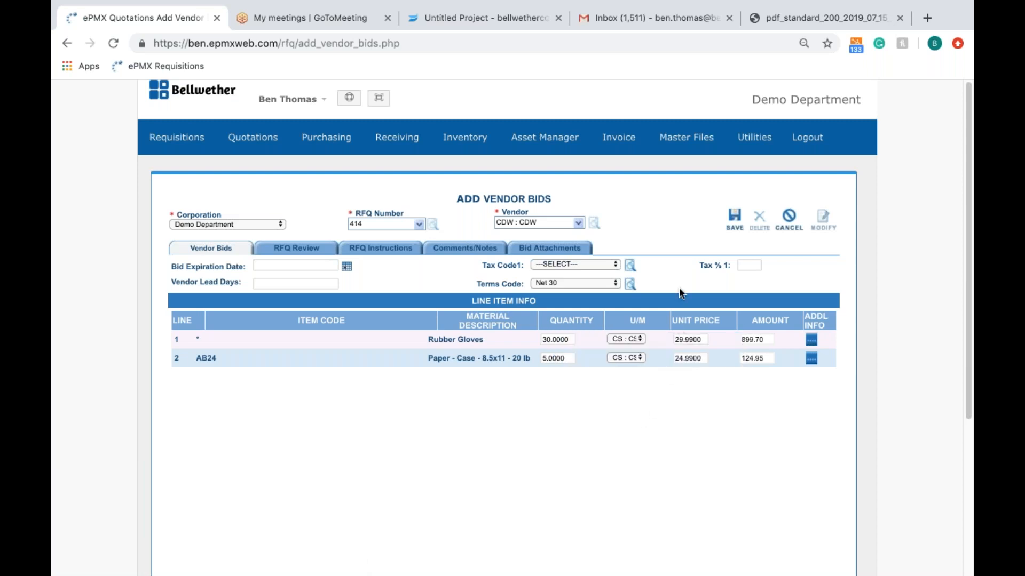
click(729, 225)
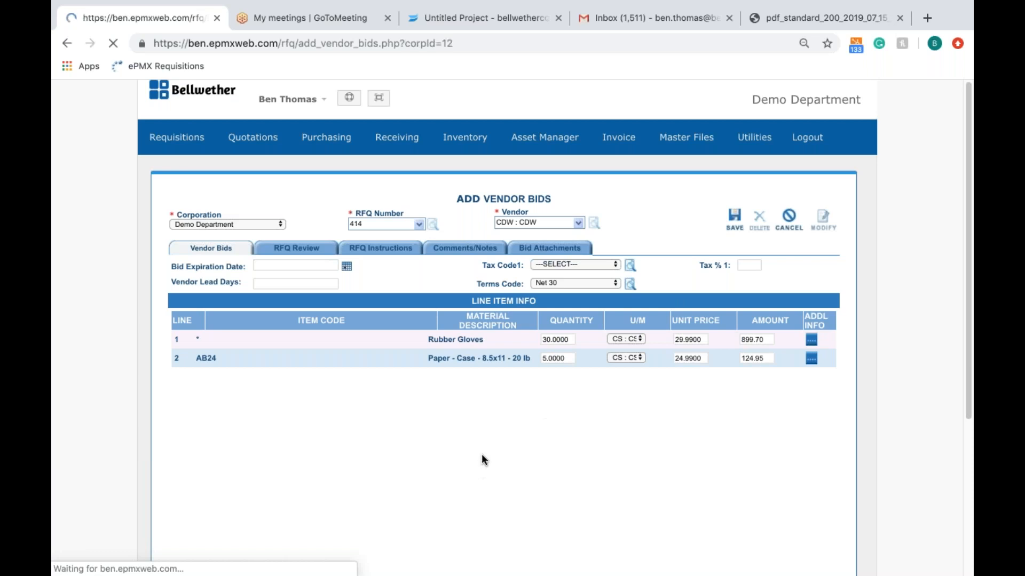
- Start a new vendor bid for RFQ 414 with OfficeMax as the vendor
click(374, 225)
text(414)
key(Tab)
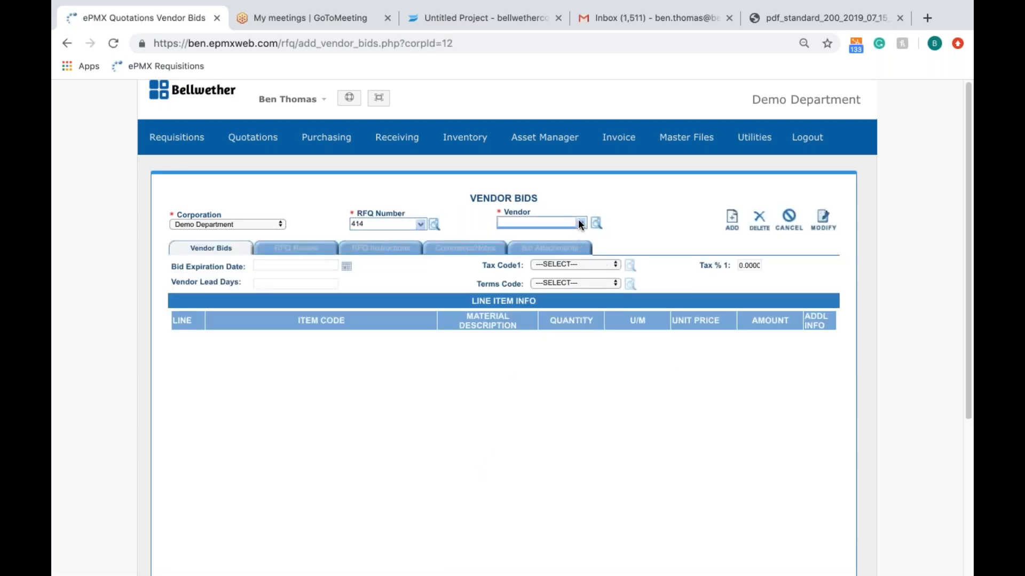
click(579, 223)
click(550, 252)
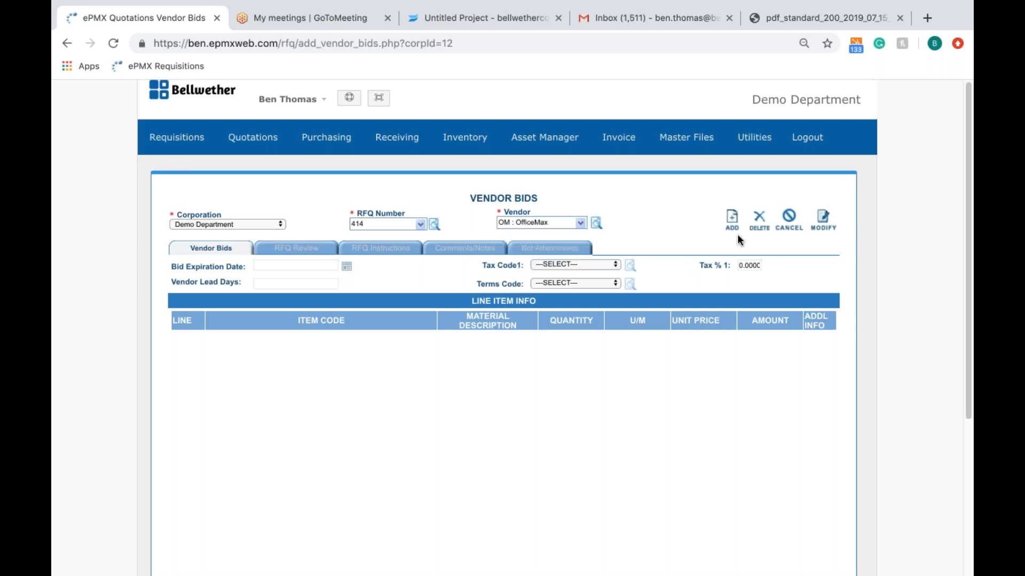
click(733, 232)
- Set the OfficeMax bid's unit prices to 19.99 for Rubber Gloves and 21.00 for the paper case, and save the bid
click(685, 339)
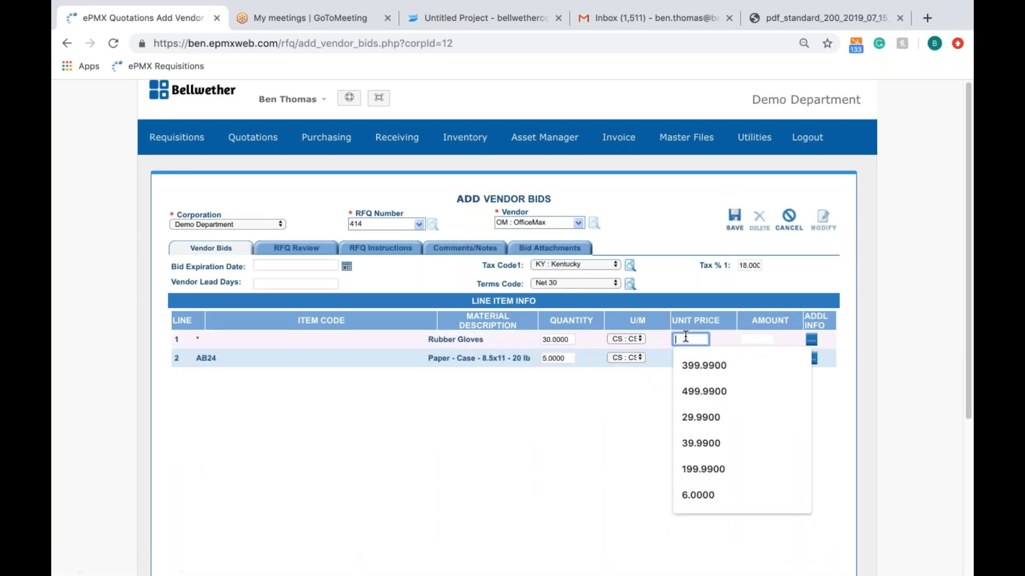
text(19.99)
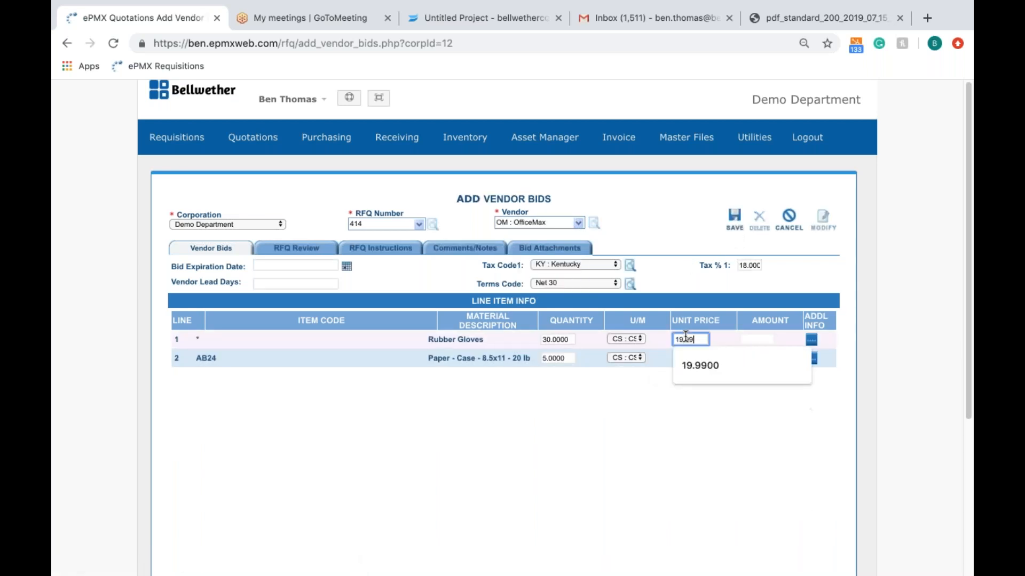
key(Tab)
click(689, 359)
text(21.00)
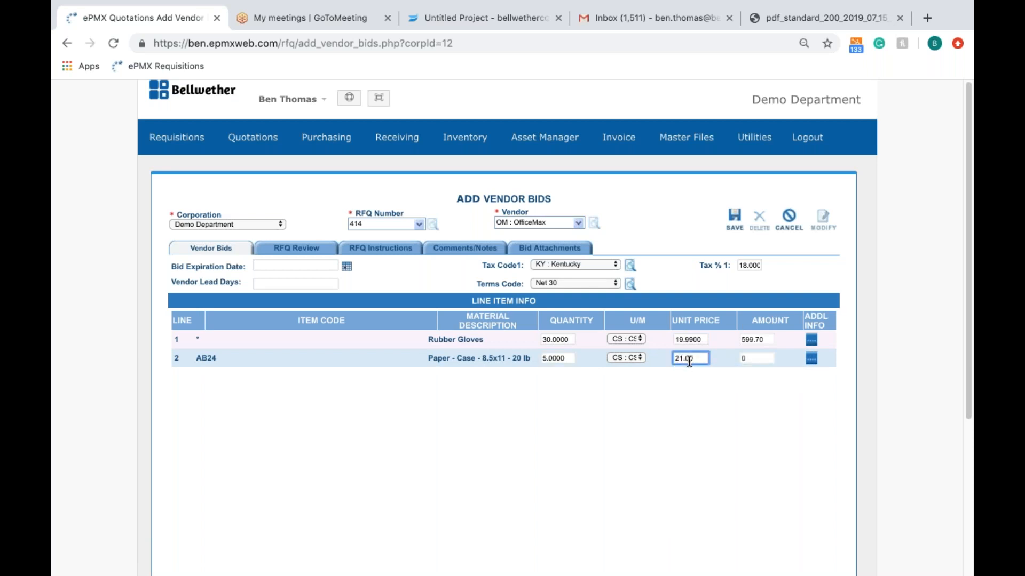
click(684, 400)
click(734, 219)
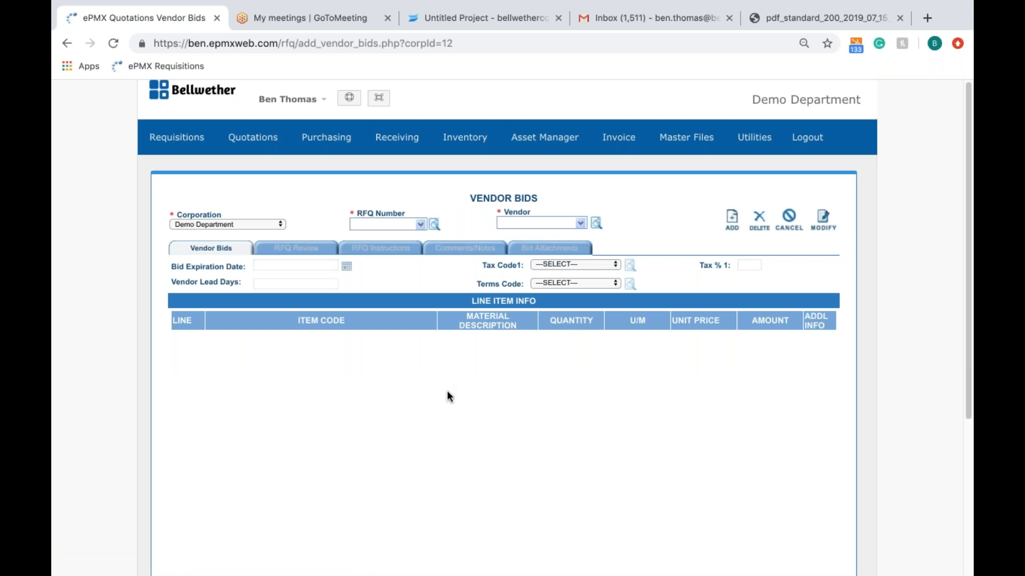
- Look up all vendor bids for RFQ 414 in Review Vendor Bids to compare them
mouse_move(246, 145)
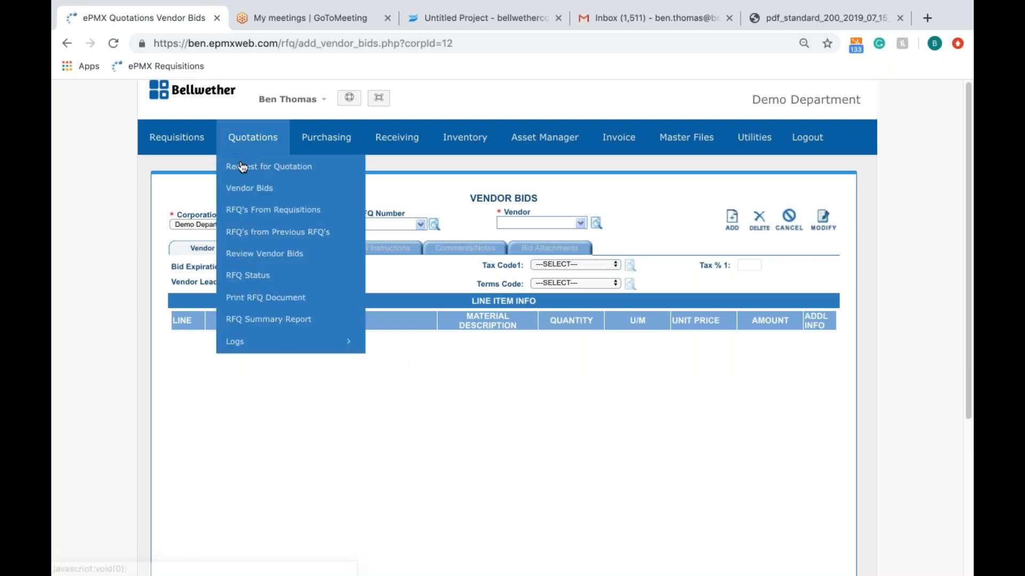
click(256, 254)
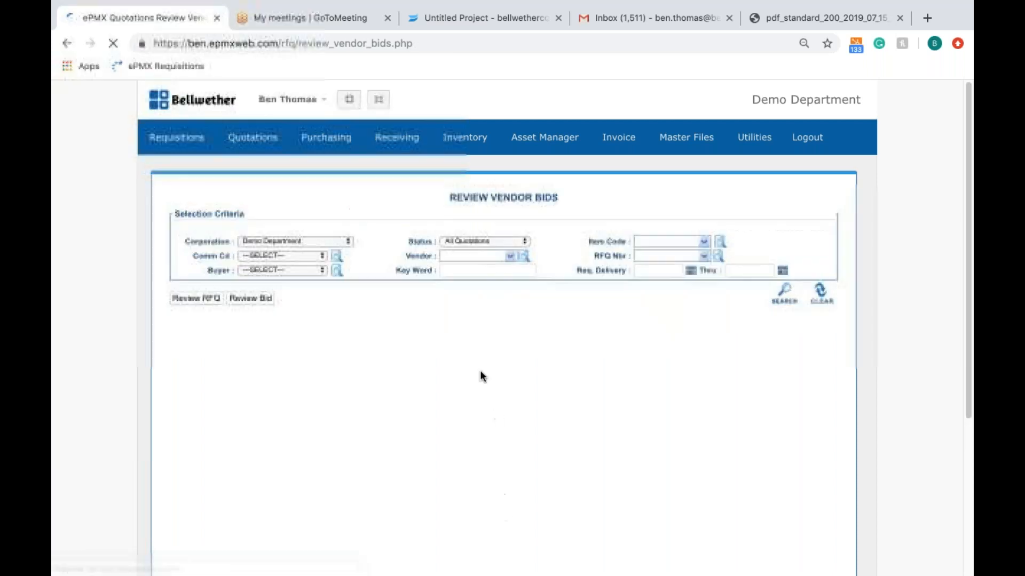
click(669, 256)
text(414)
click(783, 297)
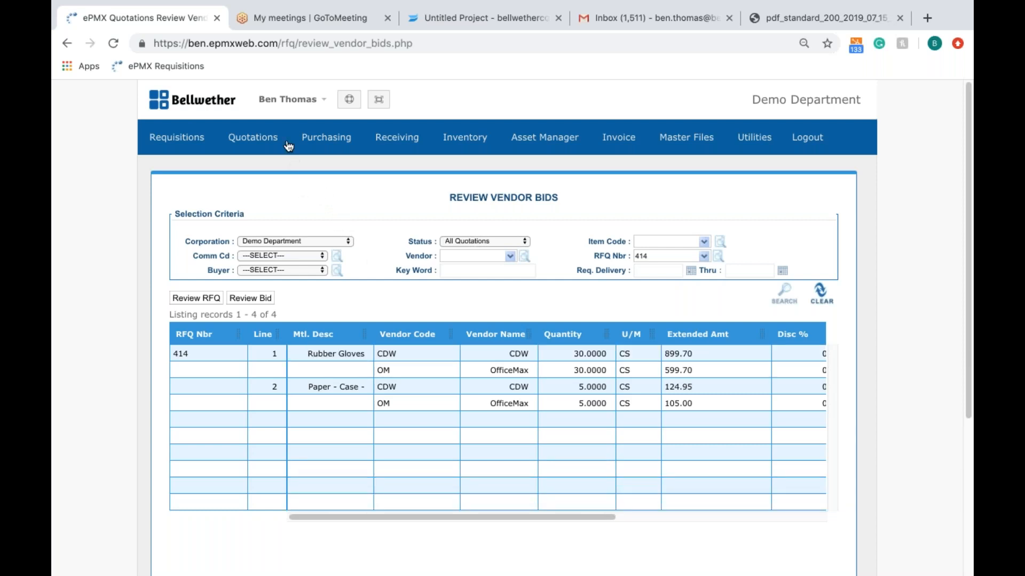
- Open the creation of purchase orders from quotations and list the bids for RFQ 414
mouse_move(258, 145)
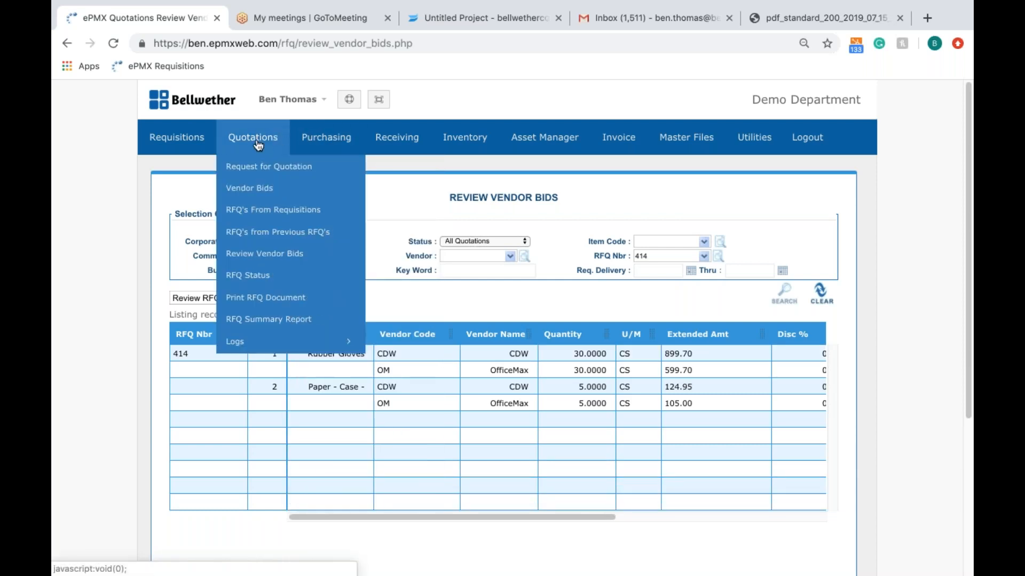
mouse_move(163, 143)
mouse_move(324, 144)
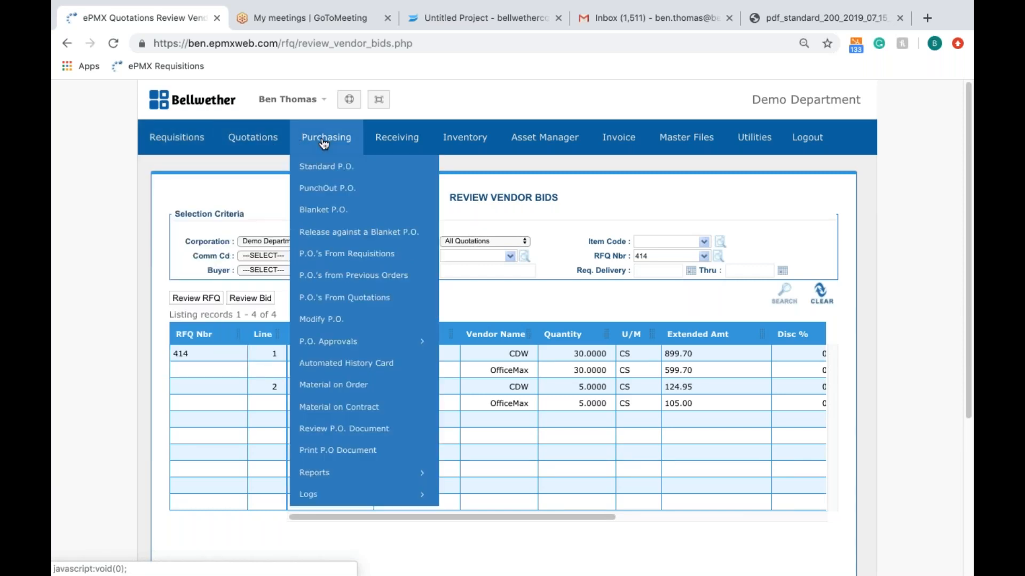
click(350, 299)
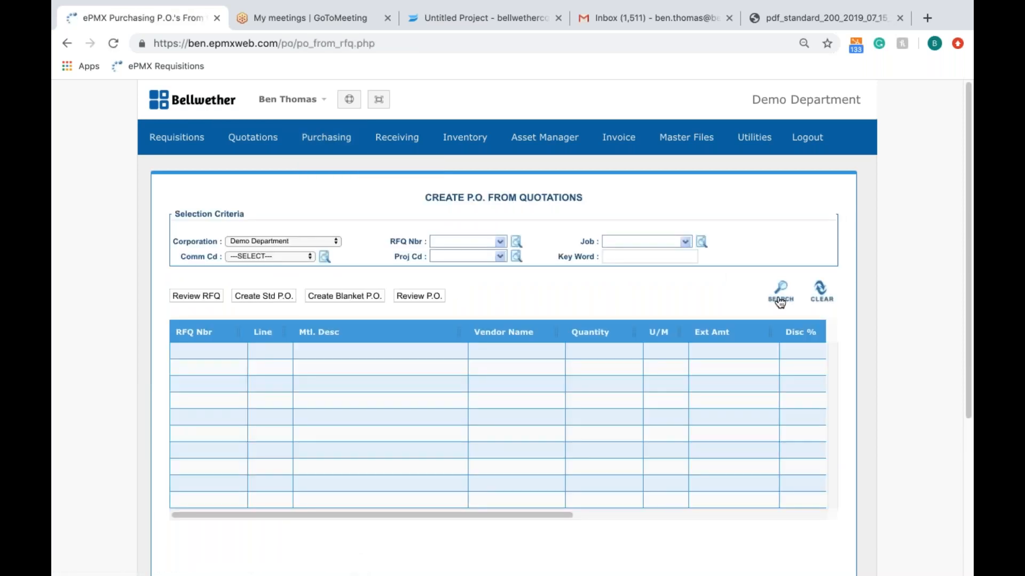
click(441, 242)
text(414)
click(780, 290)
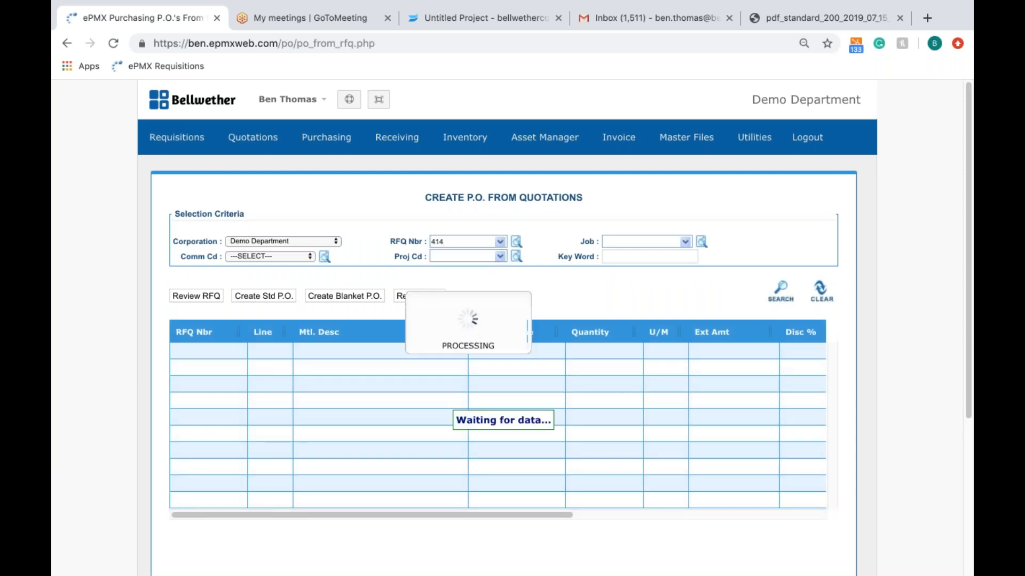
- Create a standard P.O. from OfficeMax's Rubber Gloves and paper bids, accepting the proposed order details, and check its P.O. review
click(492, 368)
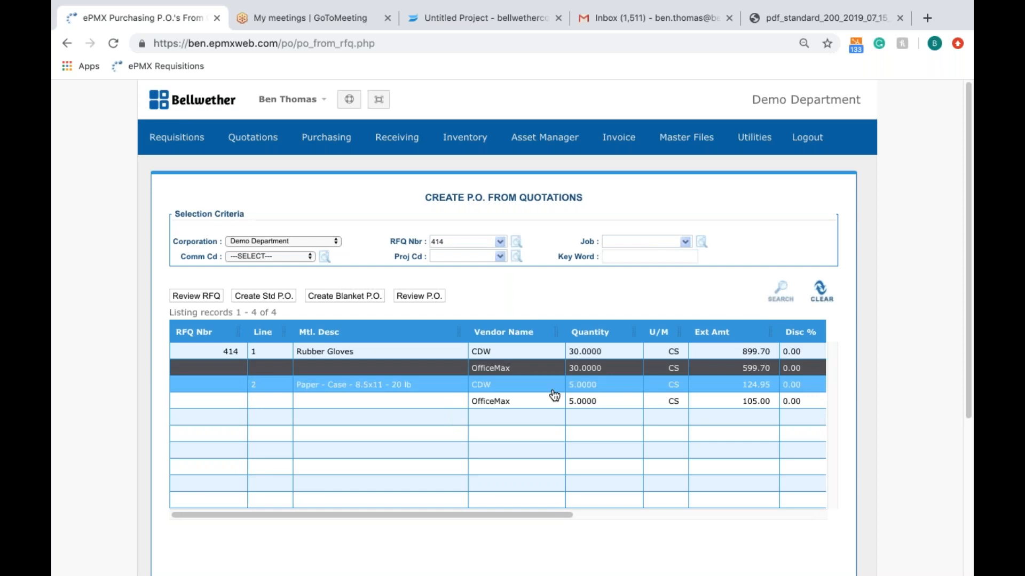
click(508, 403)
click(254, 297)
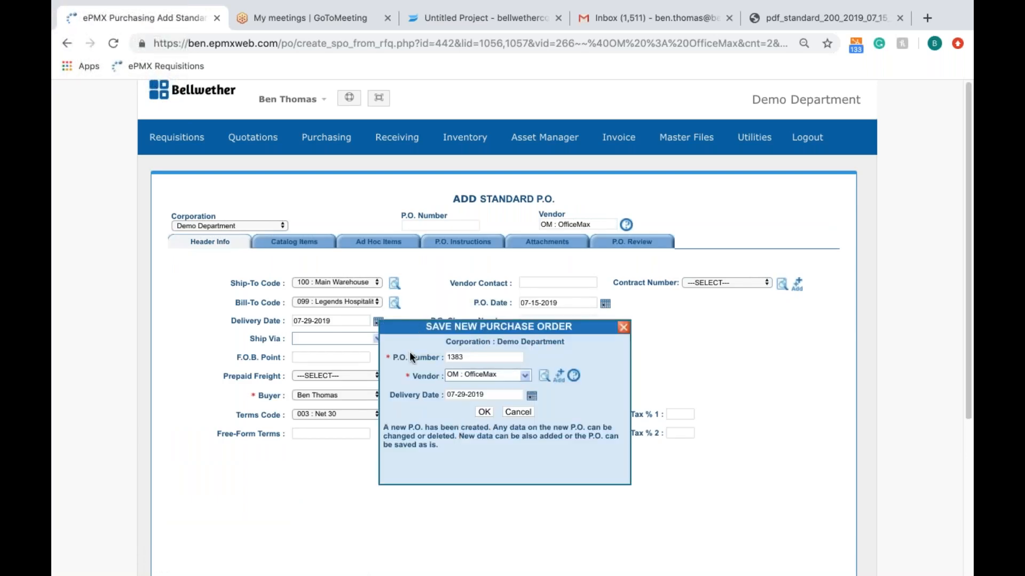
click(485, 413)
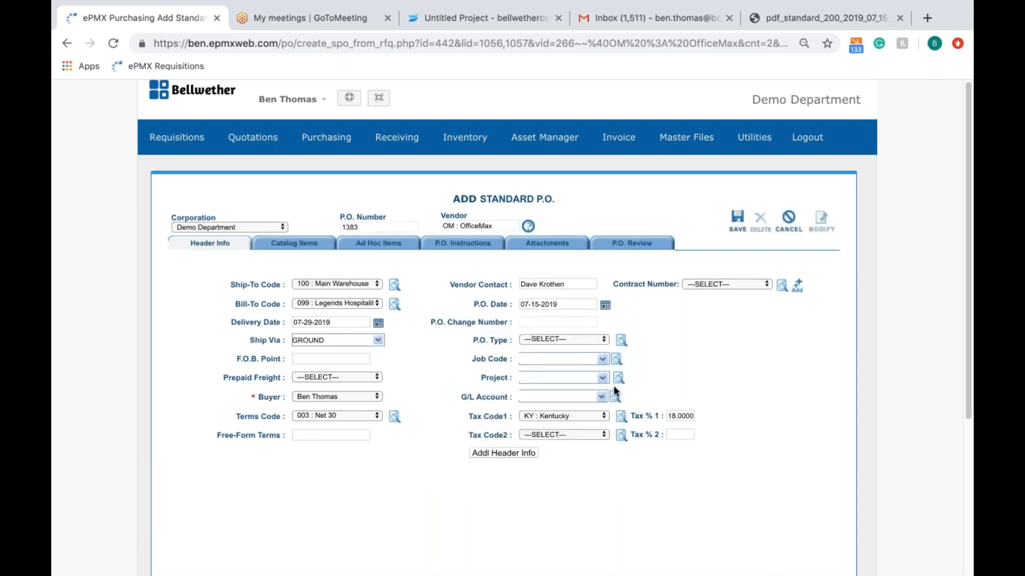
click(632, 244)
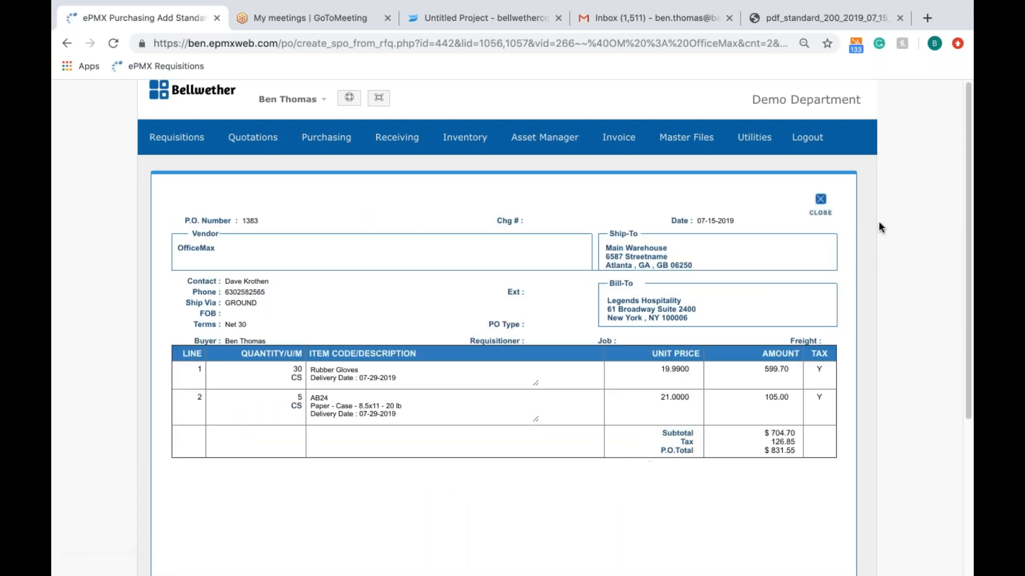
click(821, 201)
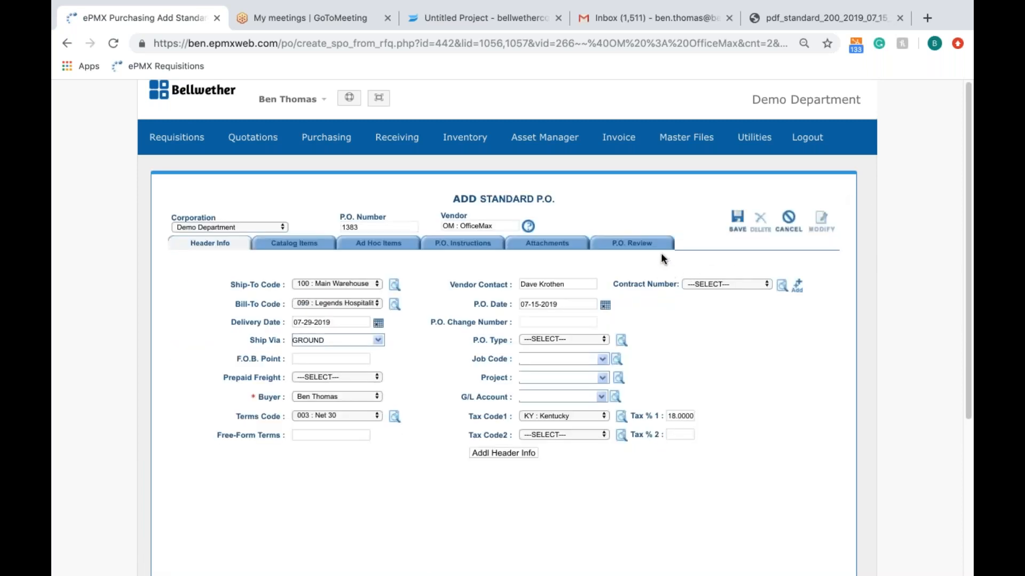